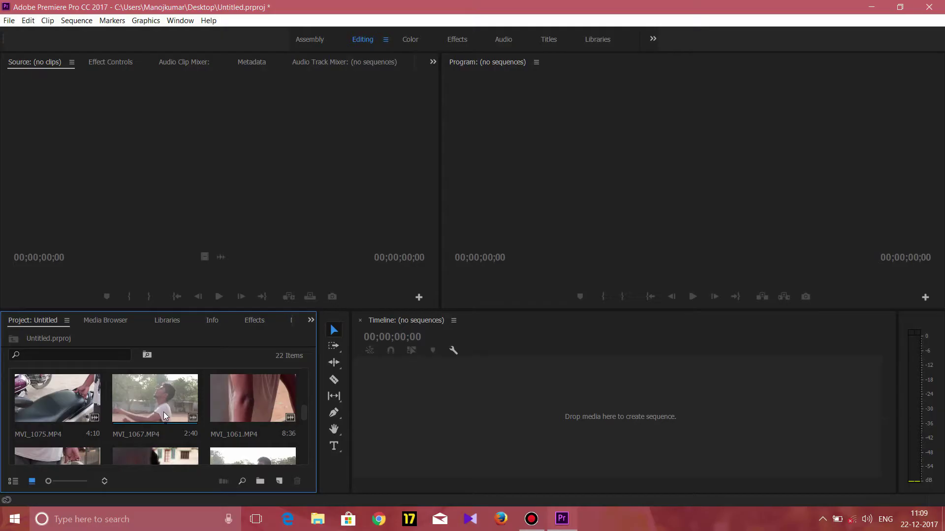
# Check MVI_1075.MP4's Properties to confirm its frame rate of 59.94 fps.
pyautogui.rightClick(71, 405)
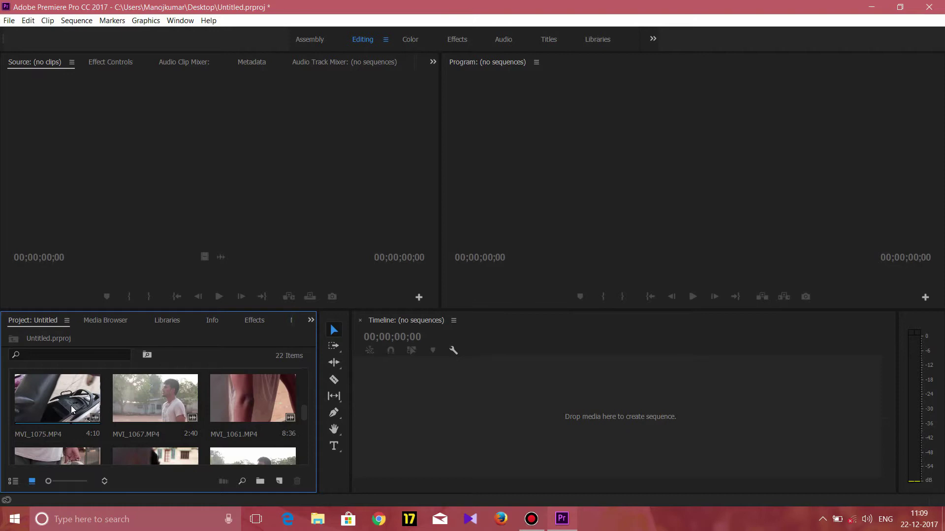
pyautogui.click(109, 142)
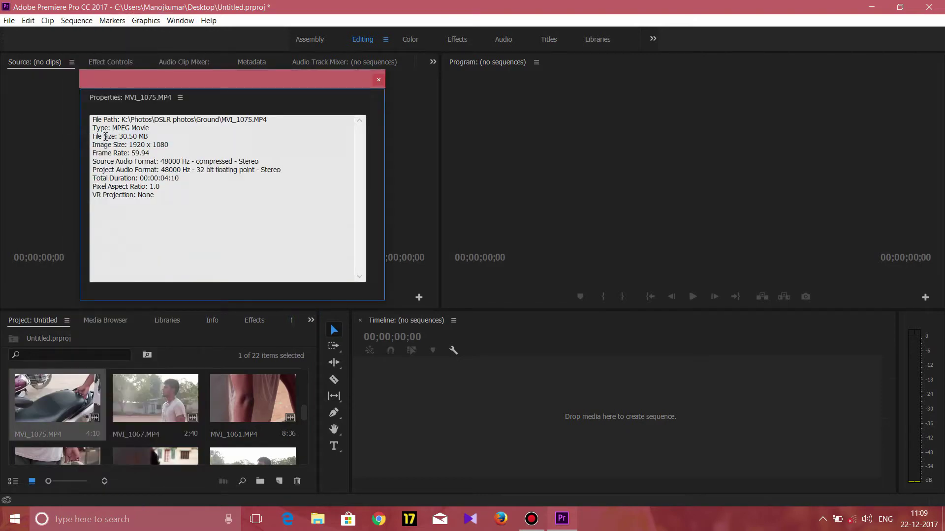
pyautogui.moveTo(103, 155); pyautogui.dragTo(127, 156)
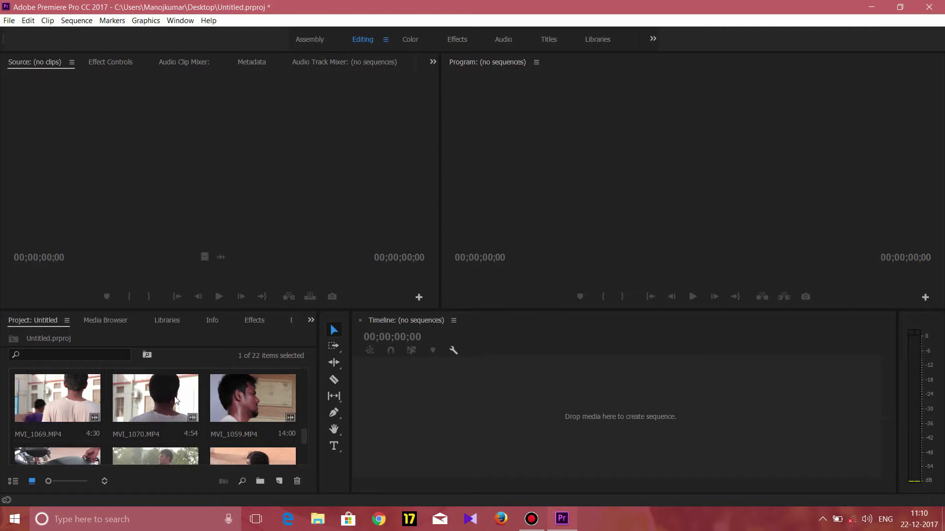
# Load MVI_1069.MP4 into the Source monitor and play it back to preview it.
pyautogui.click(28, 415)
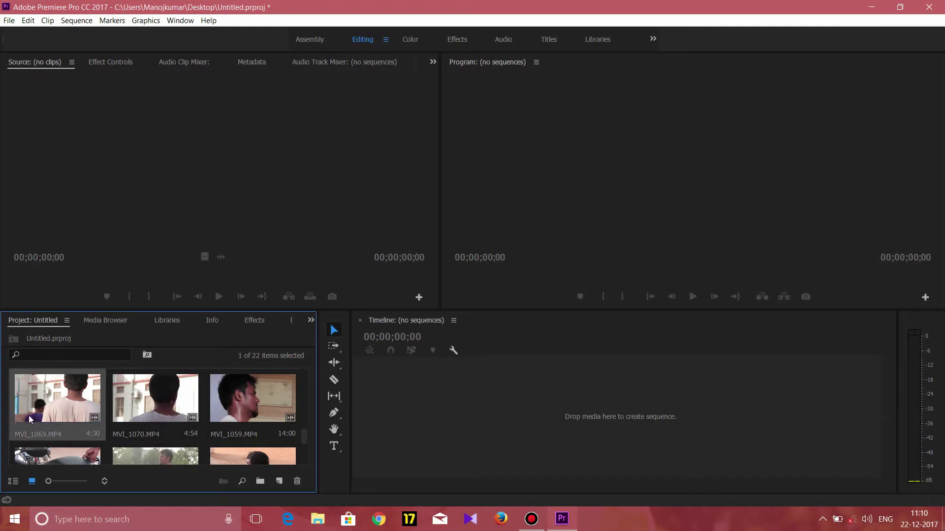
pyautogui.doubleClick(30, 415)
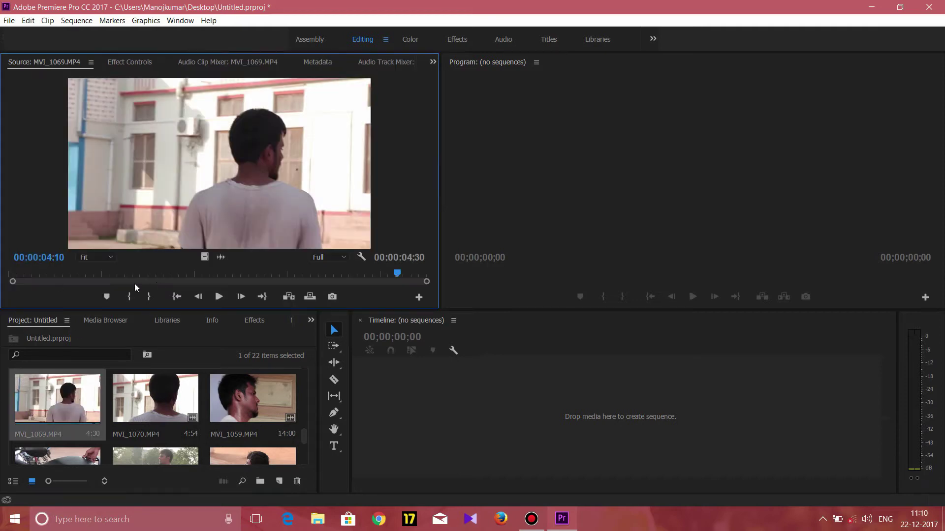
pyautogui.press('space')
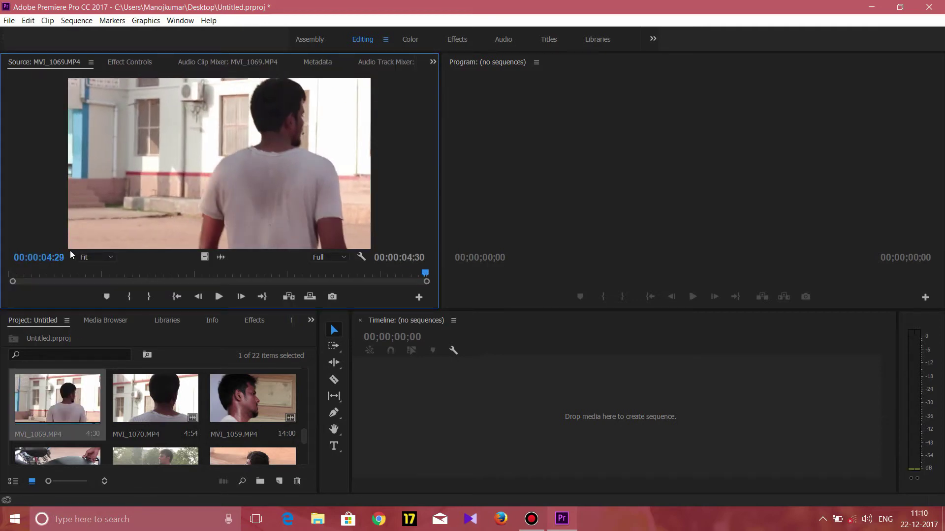
pyautogui.press('space')
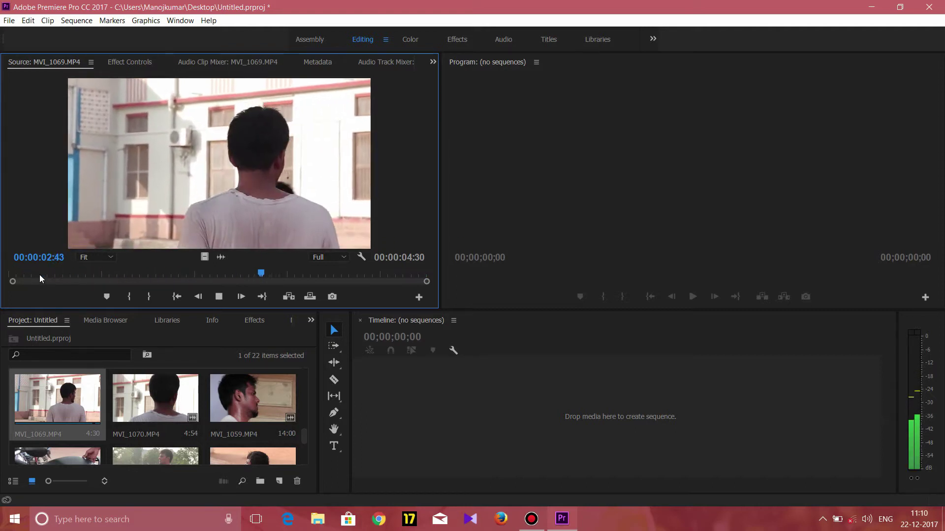
pyautogui.press('space')
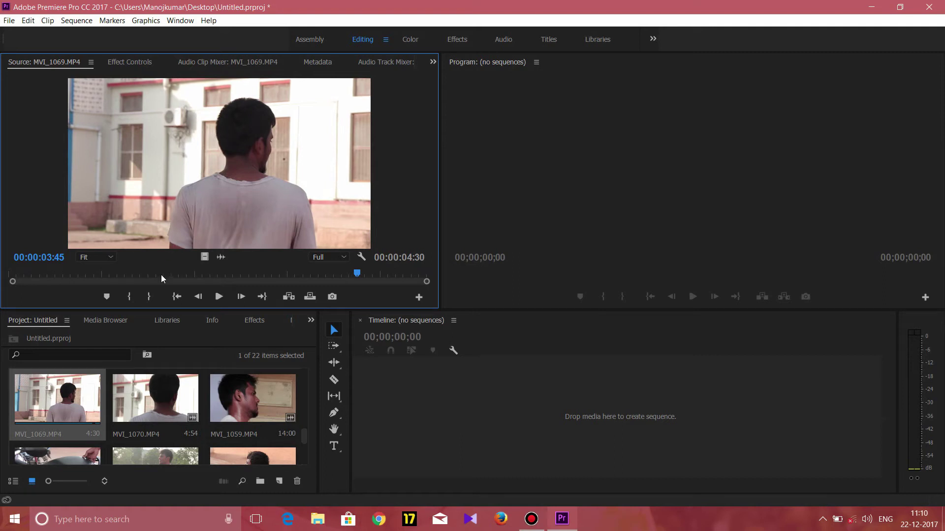
pyautogui.rightClick(46, 395)
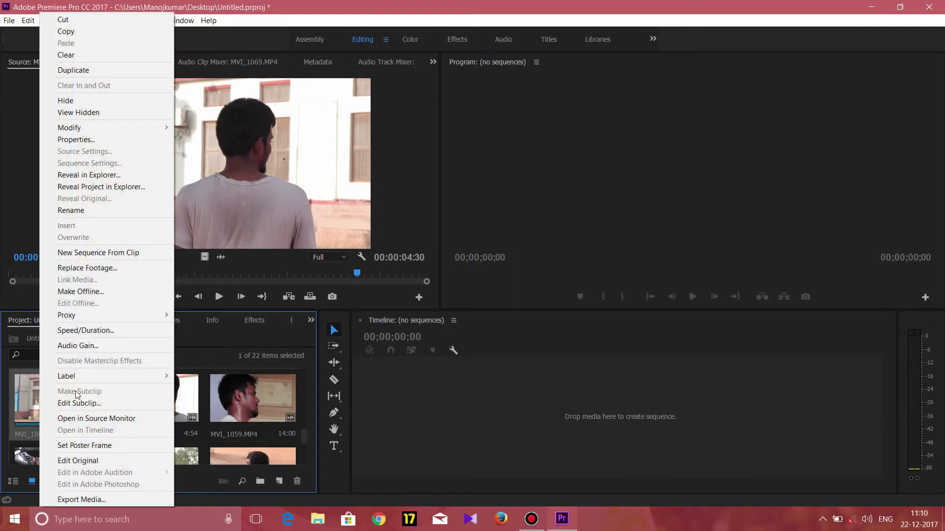
# Interpret MVI_1069.MP4 footage to assume 23.96 fps, stretching it to 00;00;11;07.
pyautogui.moveTo(86, 128)
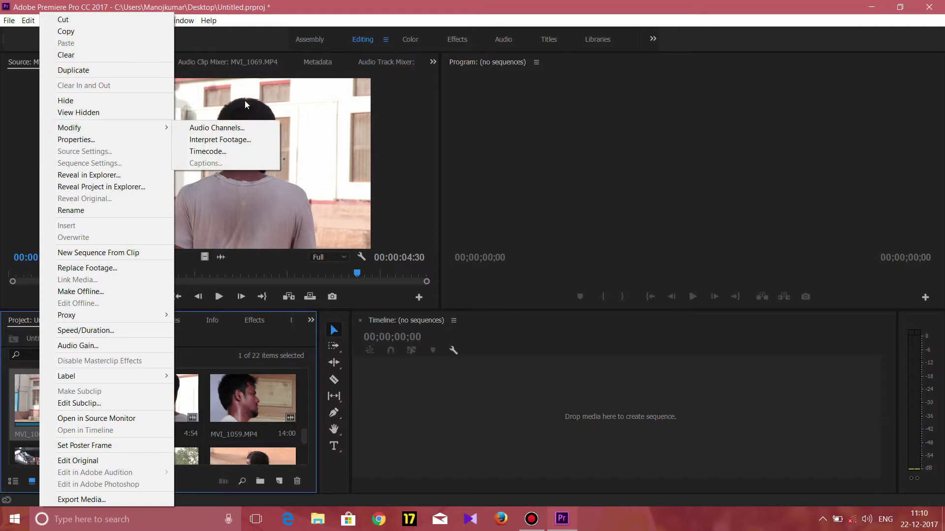
pyautogui.click(222, 140)
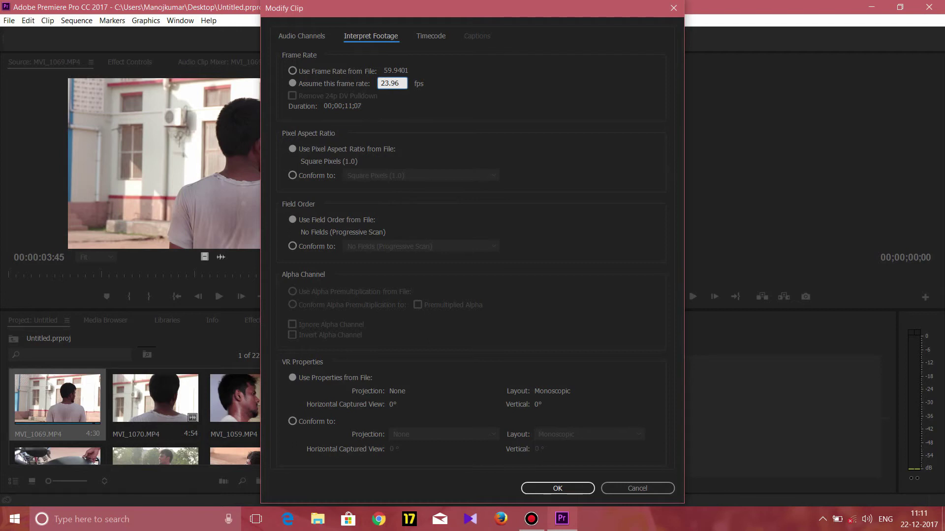
pyautogui.press('Return')
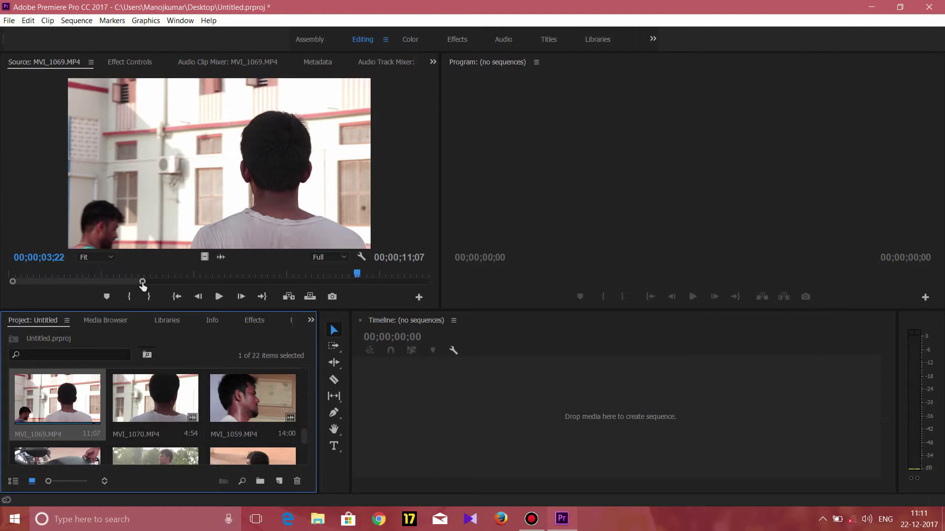
# Play the slowed MVI_1069 clip from its start in the Source monitor, then stop it.
pyautogui.click(143, 283)
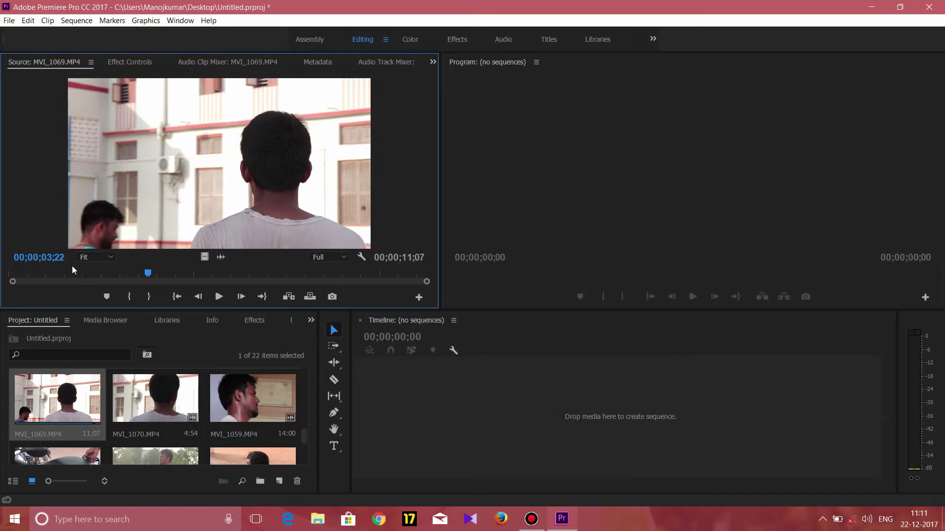
pyautogui.press('Home')
pyautogui.press('space')
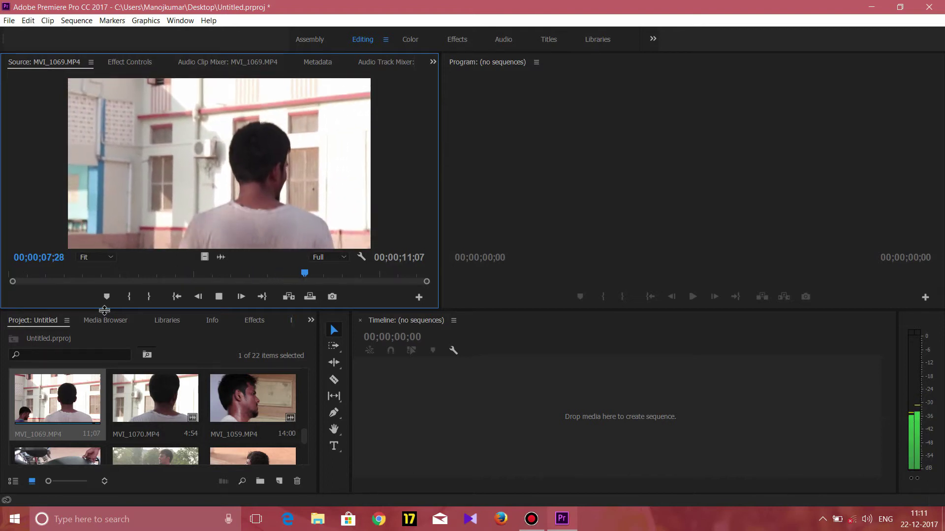
pyautogui.press('space')
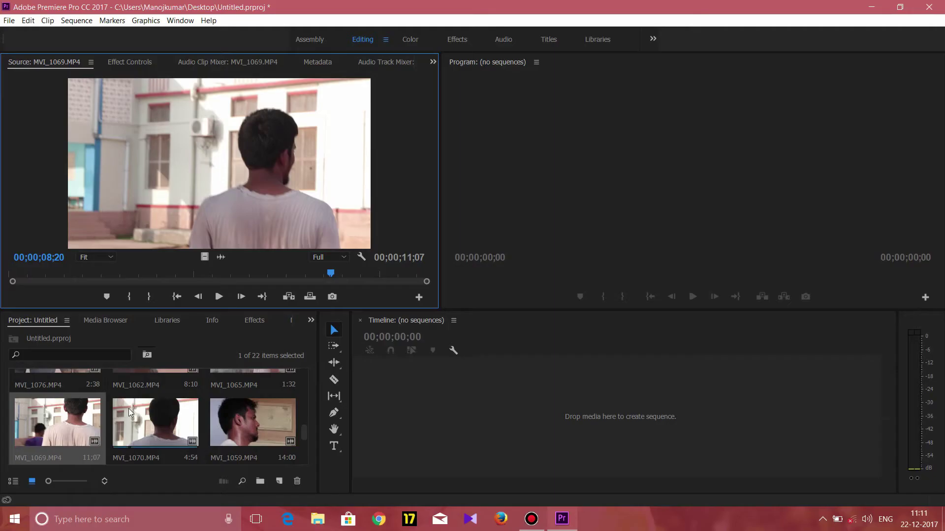
# Create an MVI_1074 sequence by dragging MVI_1074.MP4 onto the empty Timeline.
pyautogui.scroll(-1, 98, 419)
pyautogui.click(77, 424)
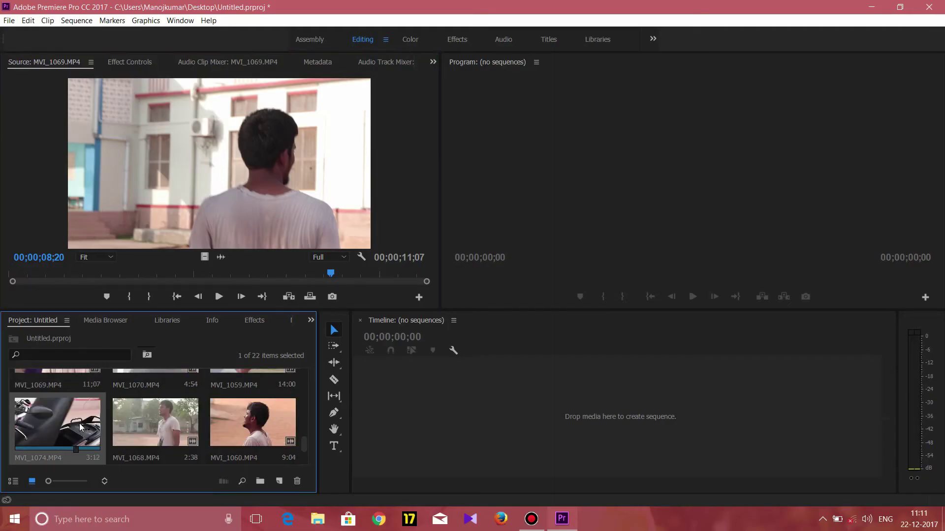
pyautogui.moveTo(79, 426); pyautogui.dragTo(453, 417)
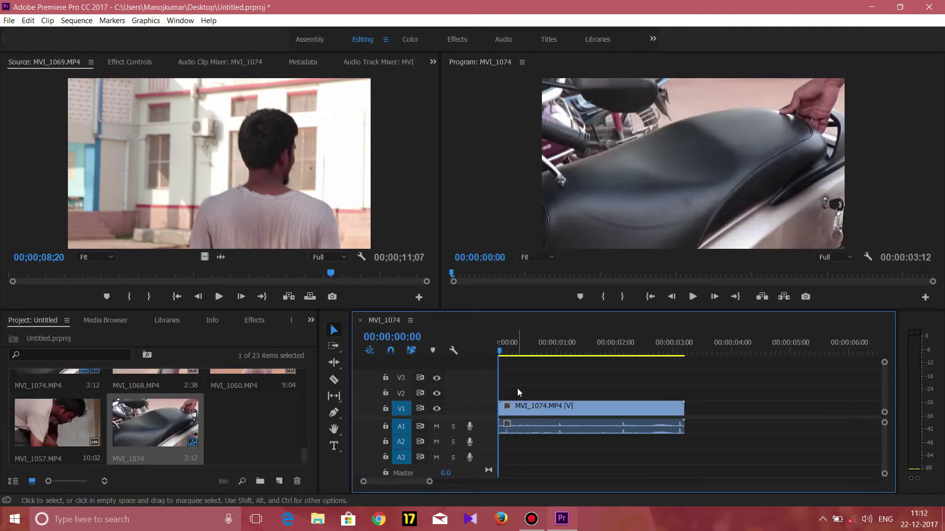
# Expand track V1 and show the clip's Time Remapping > Speed keyframes.
pyautogui.doubleClick(482, 405)
pyautogui.click(564, 403)
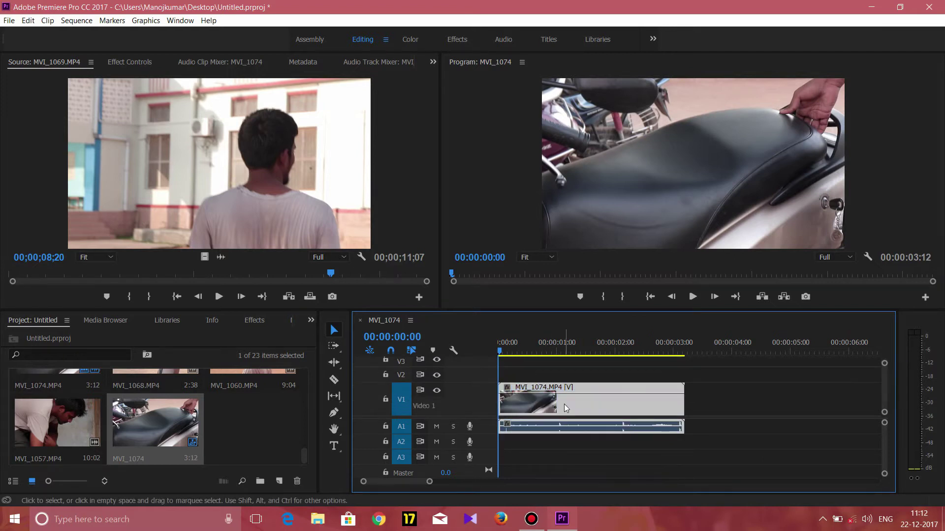
pyautogui.rightClick(564, 403)
pyautogui.moveTo(594, 522)
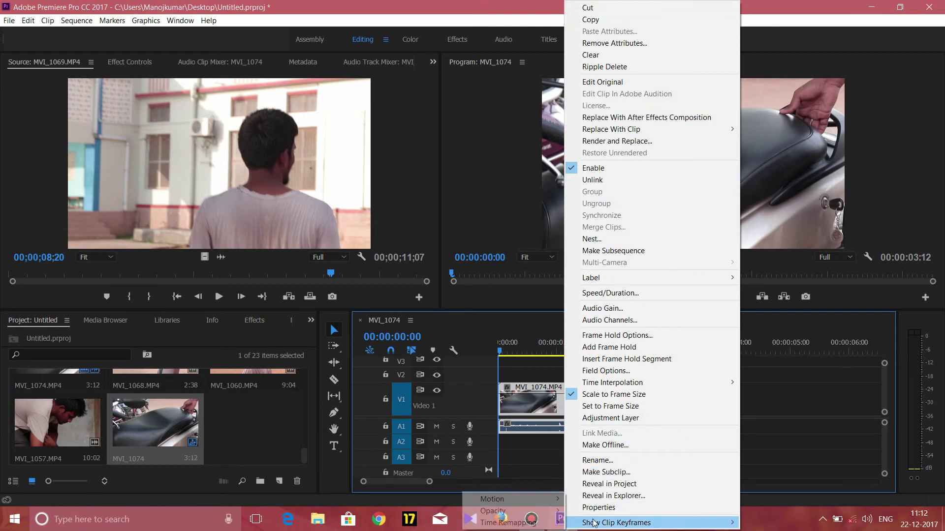
pyautogui.moveTo(550, 527)
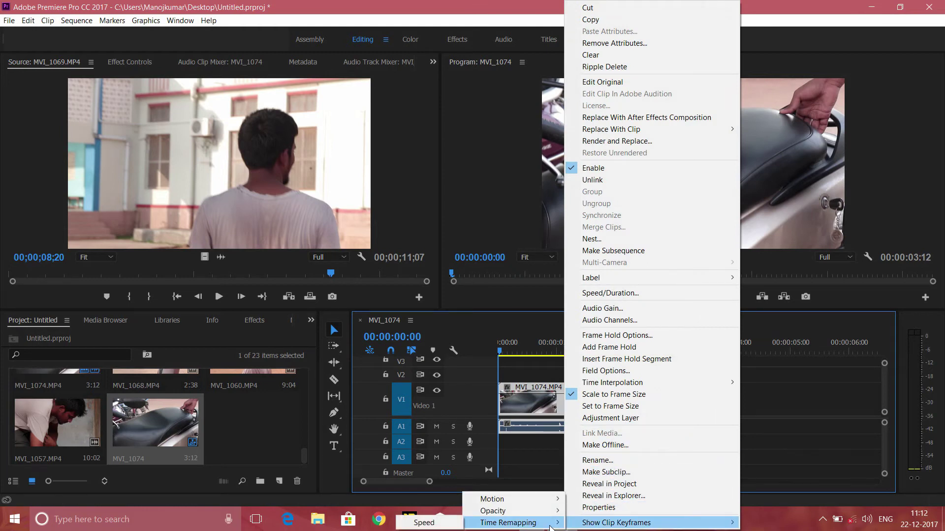
pyautogui.click(451, 525)
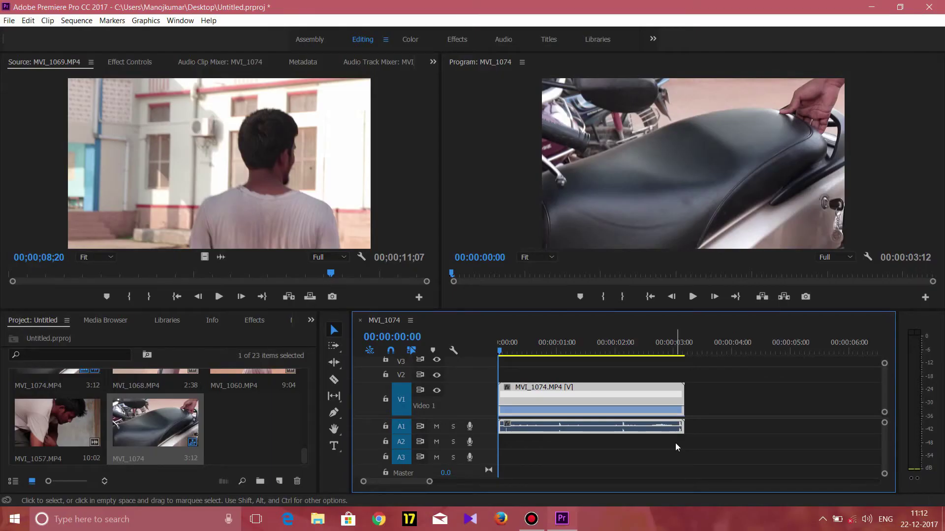
# Open the clip's Effect Controls and select the Time Remapping effect.
pyautogui.click(130, 69)
pyautogui.scroll(-1, 237, 235)
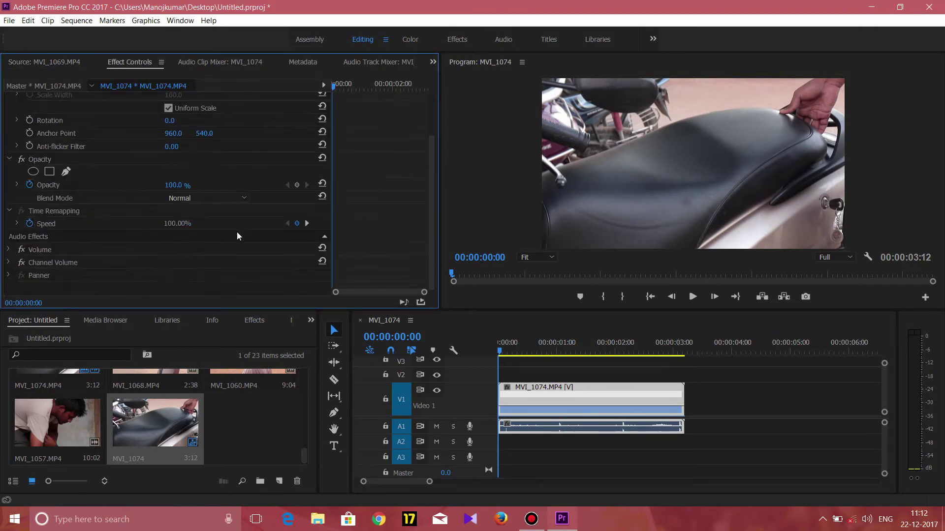
pyautogui.click(61, 210)
pyautogui.click(534, 401)
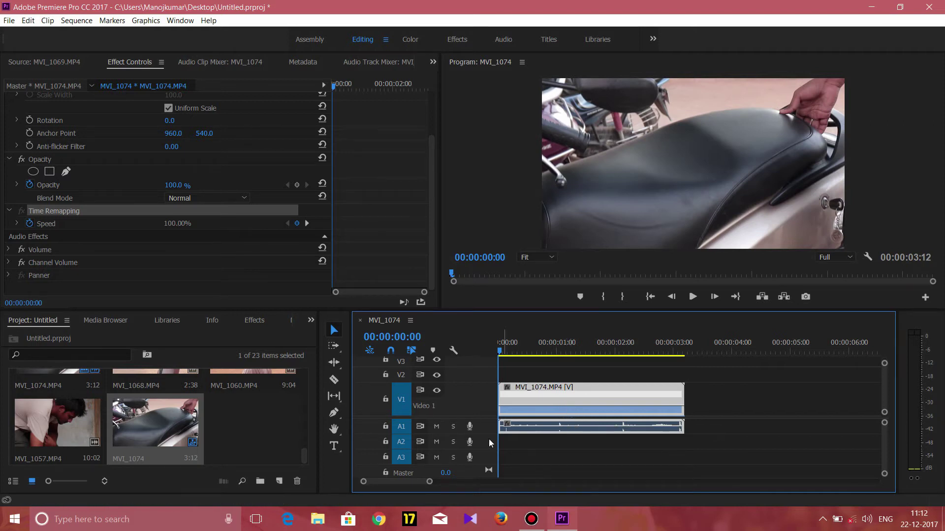
# Position the playhead at 00:00:00:38 and add a Speed keyframe there.
pyautogui.click(343, 92)
pyautogui.press('space')
pyautogui.moveTo(365, 93); pyautogui.dragTo(354, 89)
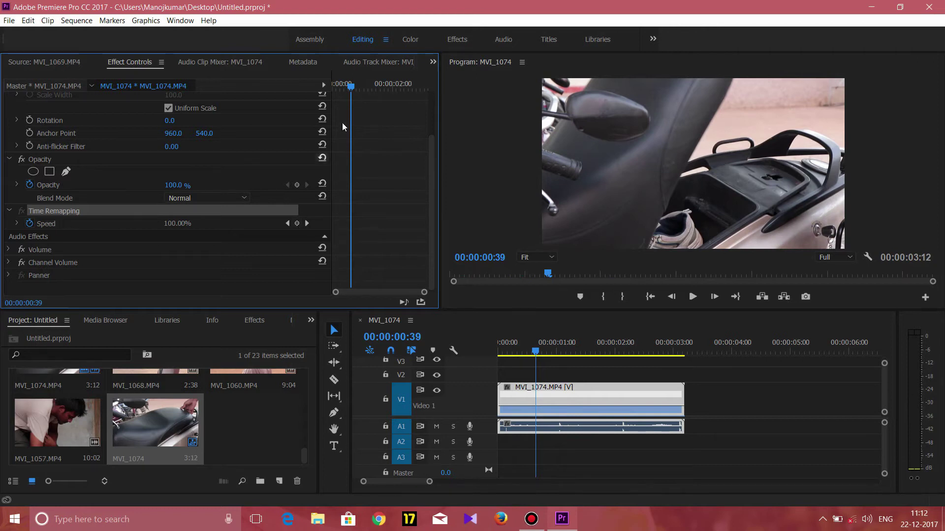
pyautogui.moveTo(354, 89)
pyautogui.mouseDown()
pyautogui.moveTo(362, 90)
pyautogui.moveTo(354, 92)
pyautogui.mouseUp()
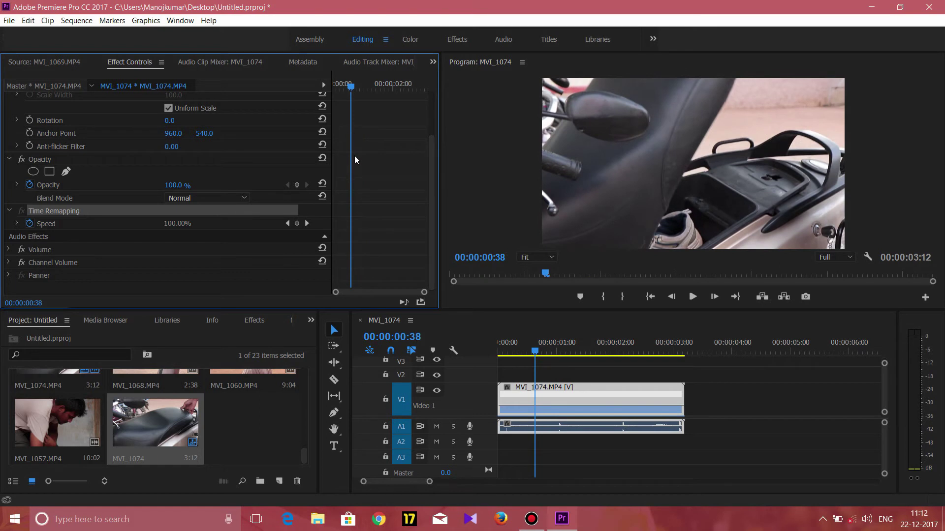
pyautogui.click(296, 224)
# Add a second Speed keyframe at 00:00:02:45 and expand the V1 track.
pyautogui.moveTo(355, 89); pyautogui.dragTo(416, 101)
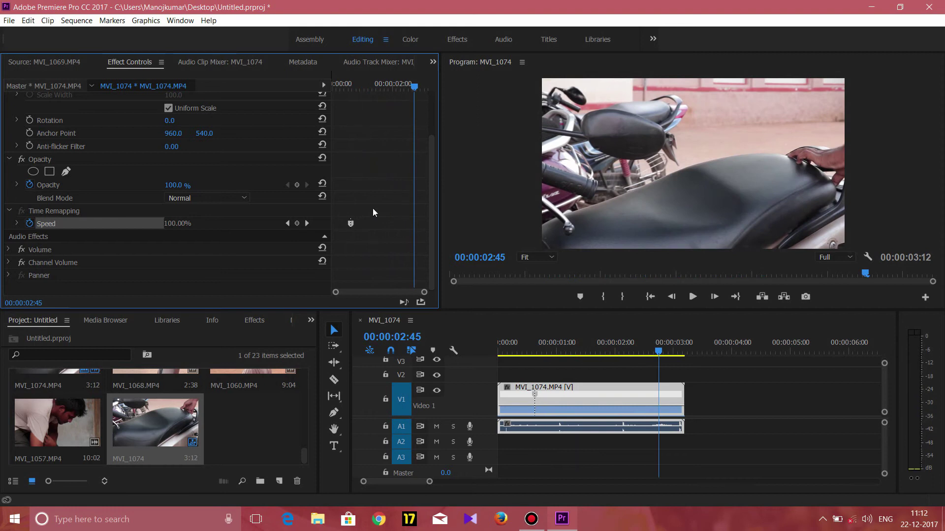
pyautogui.click(296, 224)
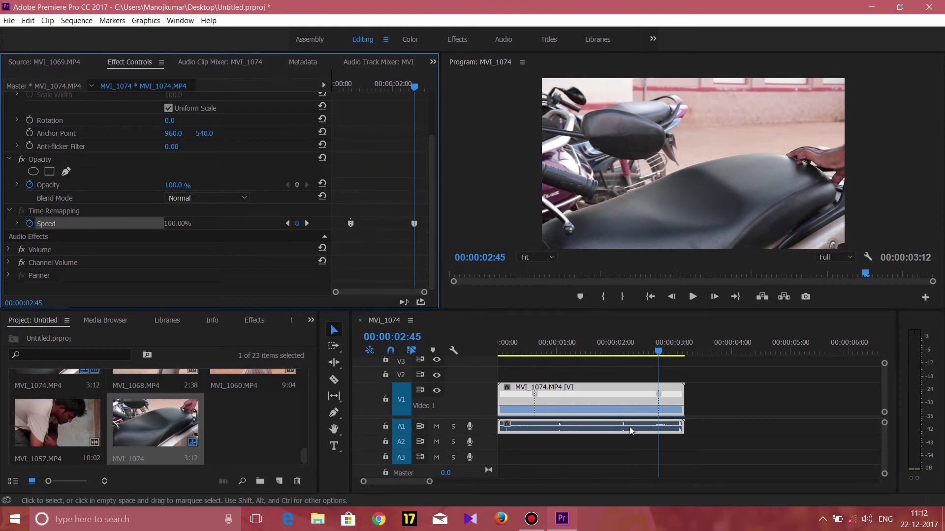
pyautogui.doubleClick(486, 408)
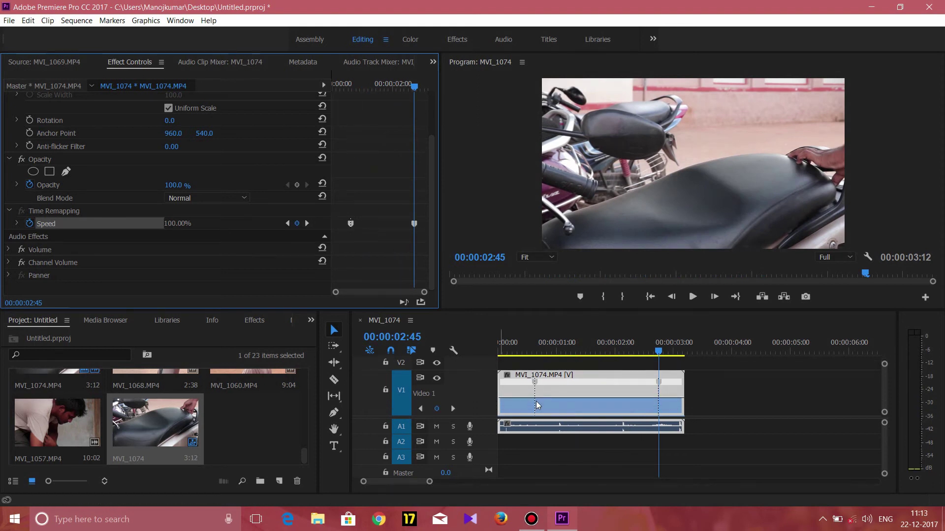
pyautogui.click(579, 403)
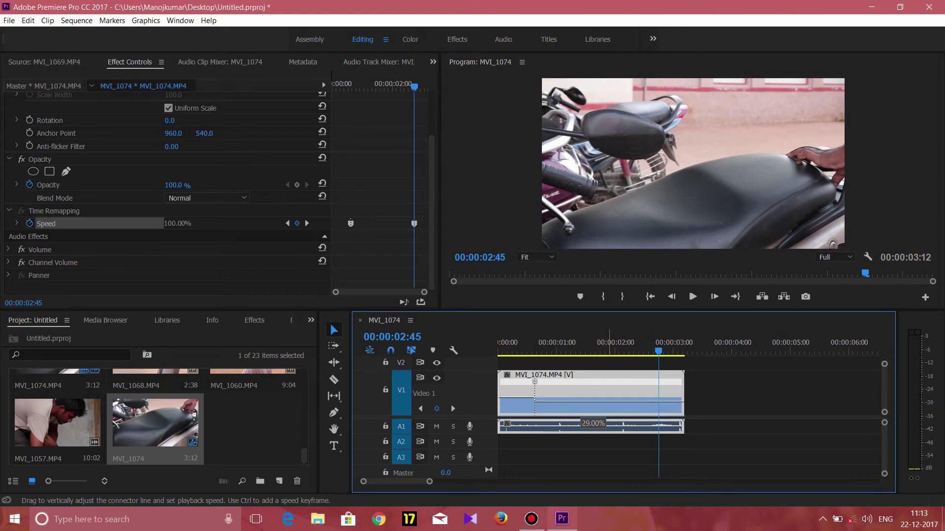
# Lower the speed between keyframes to 29% and play the ramped sequence from the start.
pyautogui.moveTo(580, 428); pyautogui.dragTo(581, 446)
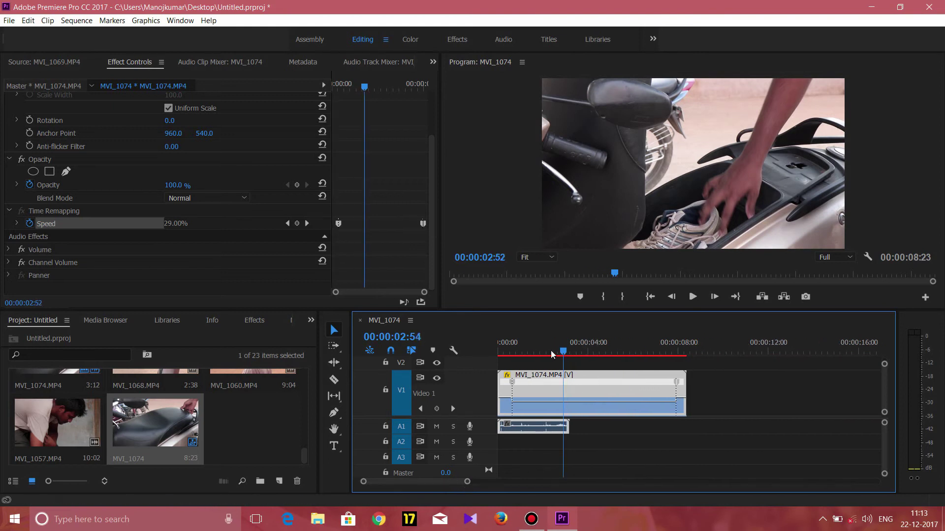
pyautogui.press('Home')
pyautogui.press('space')
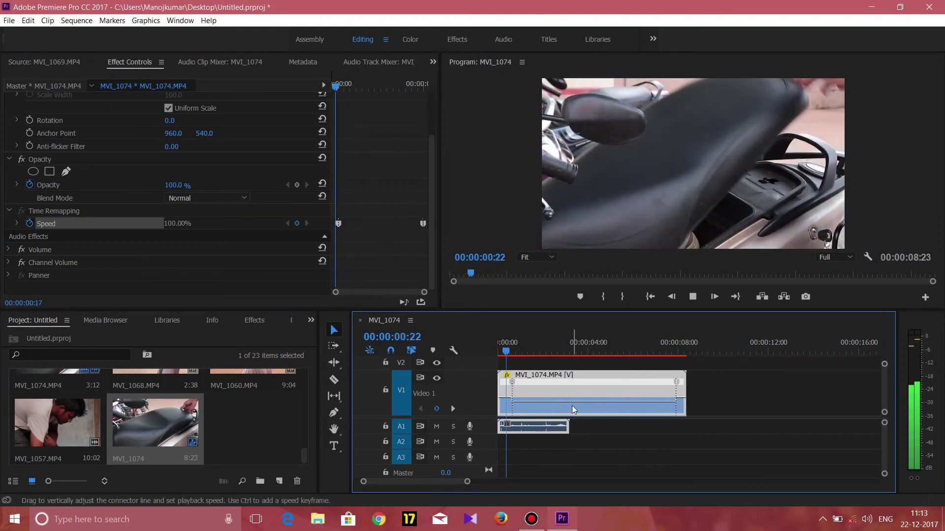